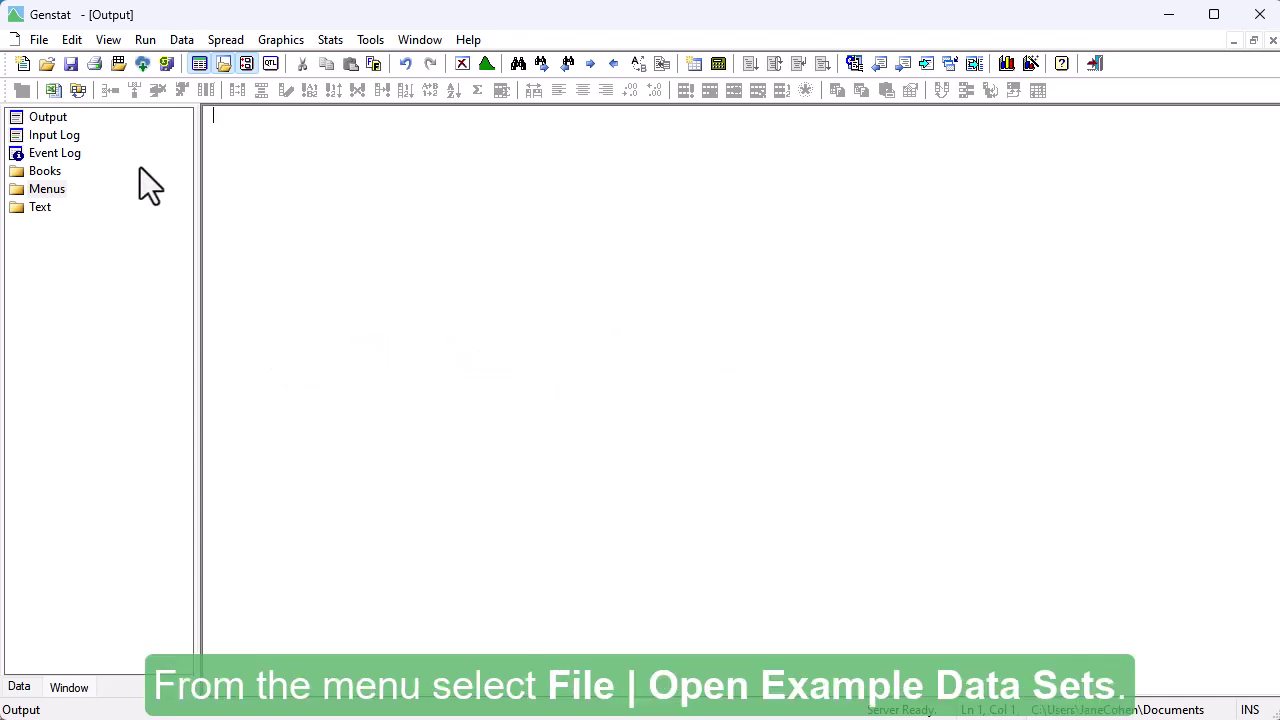
- Find 'canola' among Genstat's example data sets and load Canola.gsh into a spreadsheet
{"action": "left_click", "coordinate": [40, 43]}
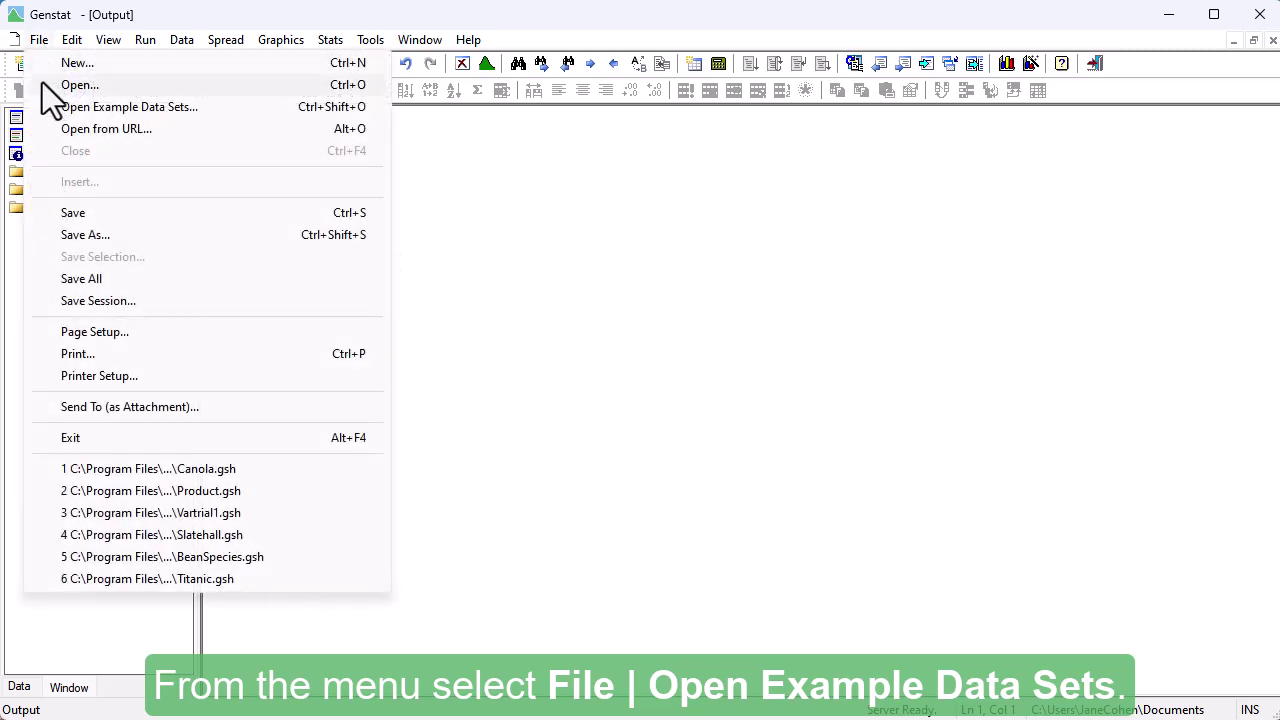
{"action": "left_click", "coordinate": [50, 110]}
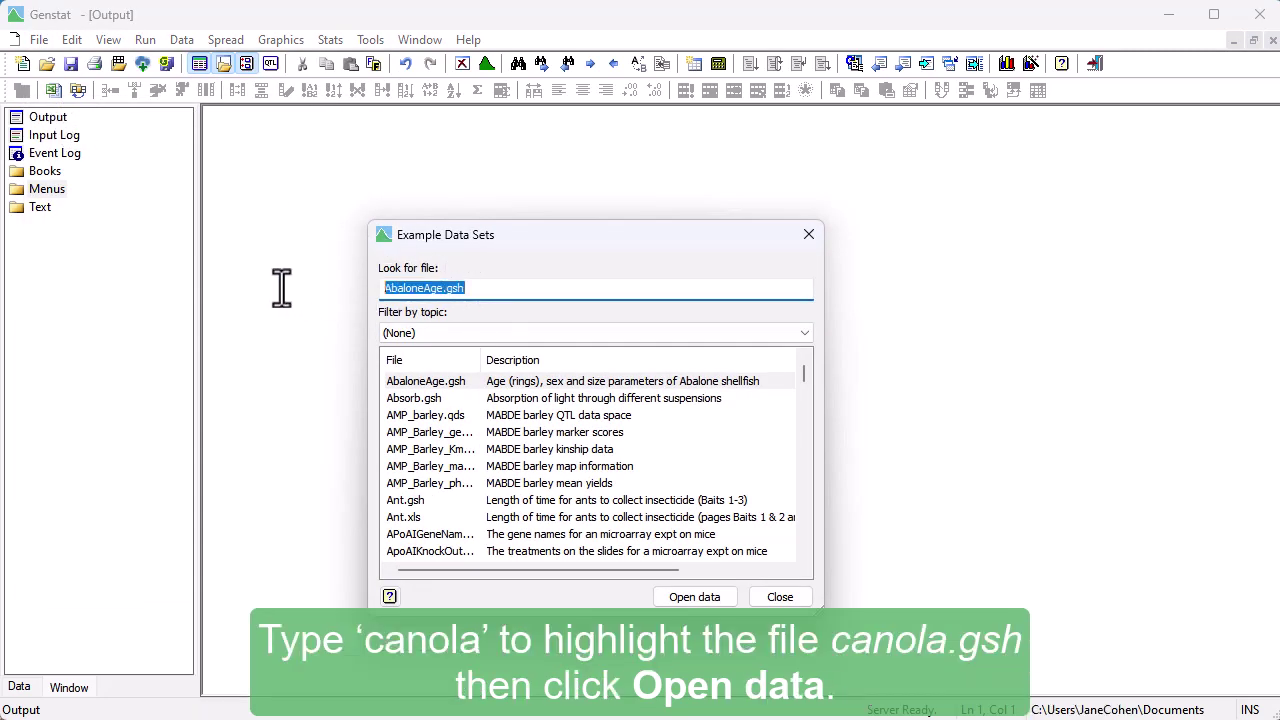
{"action": "type", "text": "canola"}
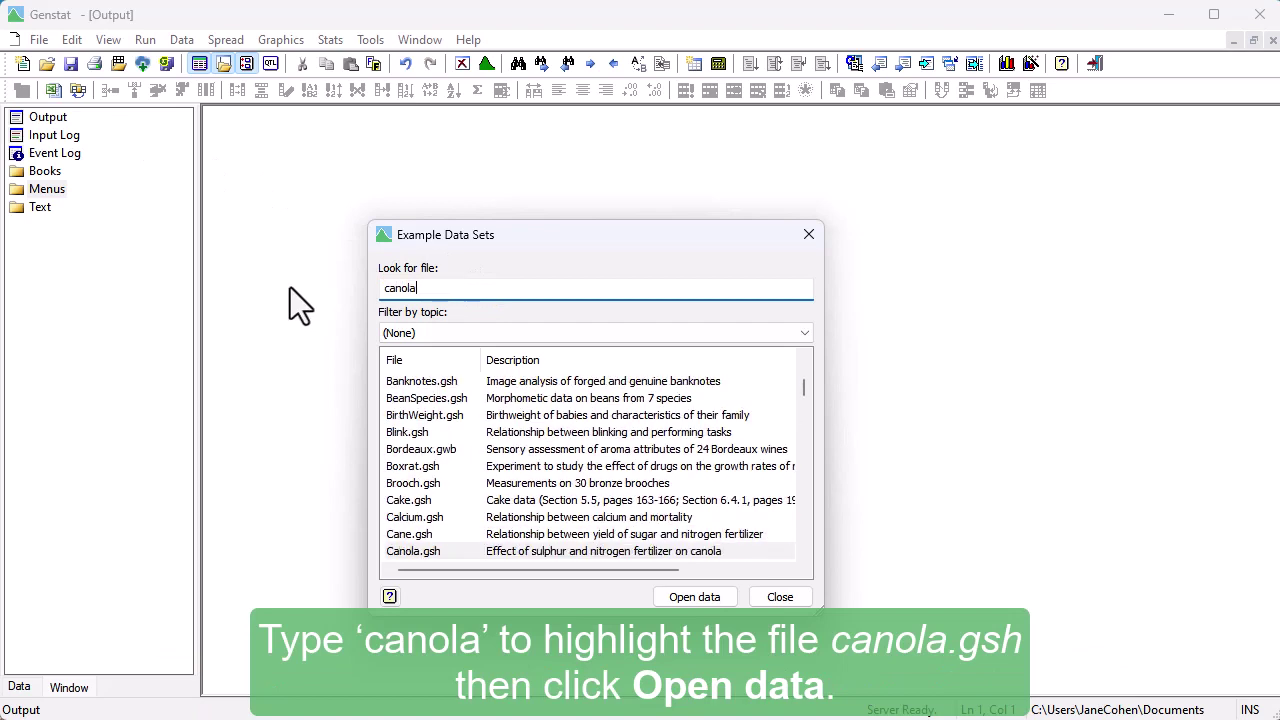
{"action": "left_click", "coordinate": [666, 598]}
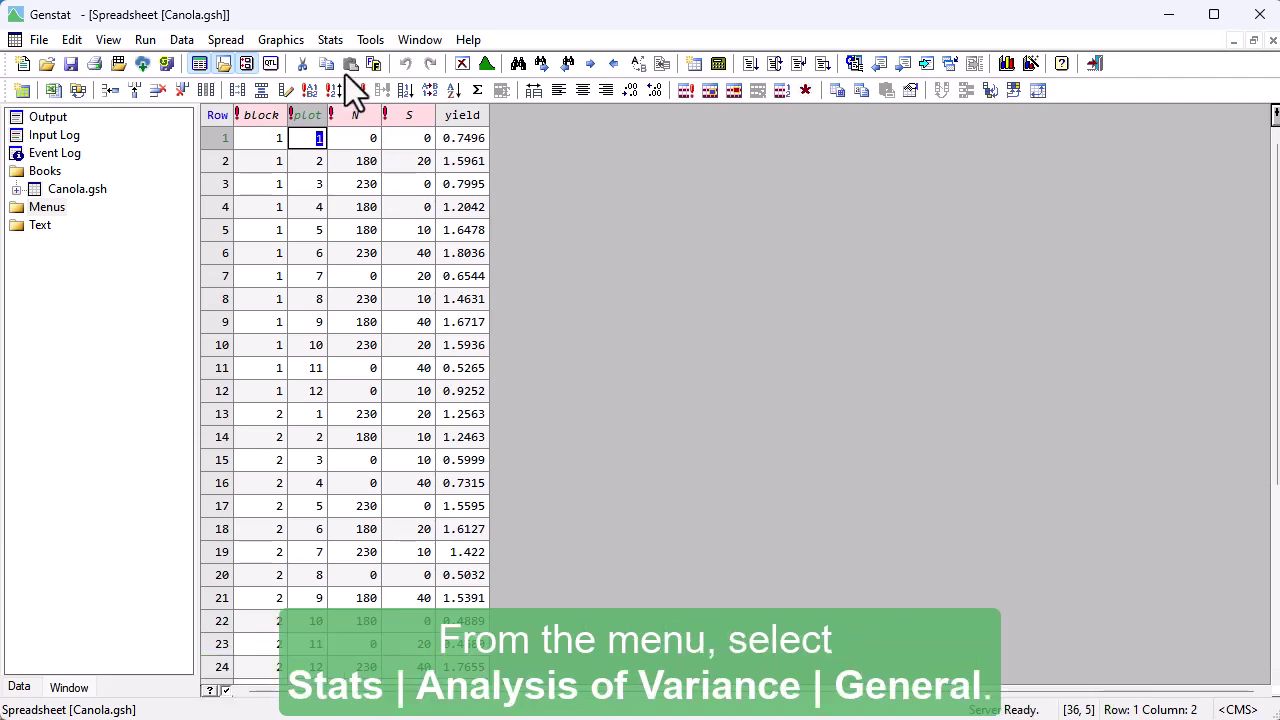
- Open the General Analysis of Variance setup with the Two-way ANOVA (in randomized blocks) design
{"action": "left_click", "coordinate": [331, 42]}
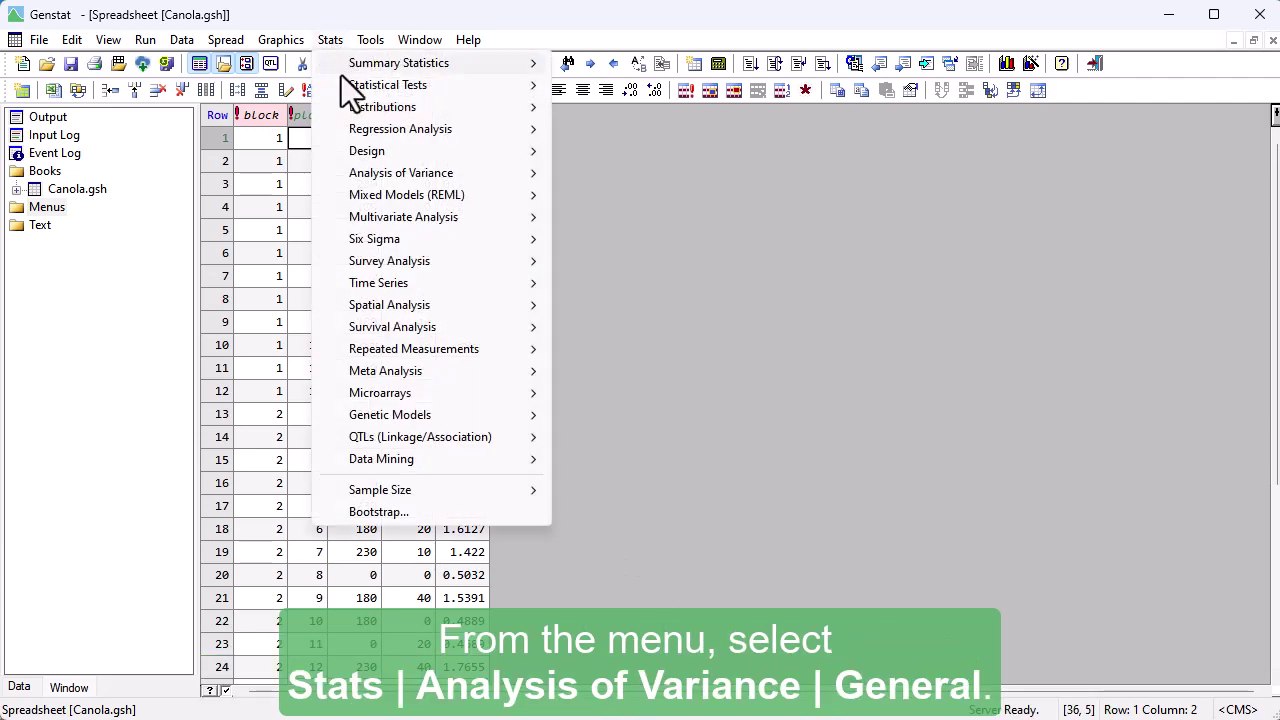
{"action": "mouse_move", "coordinate": [383, 176]}
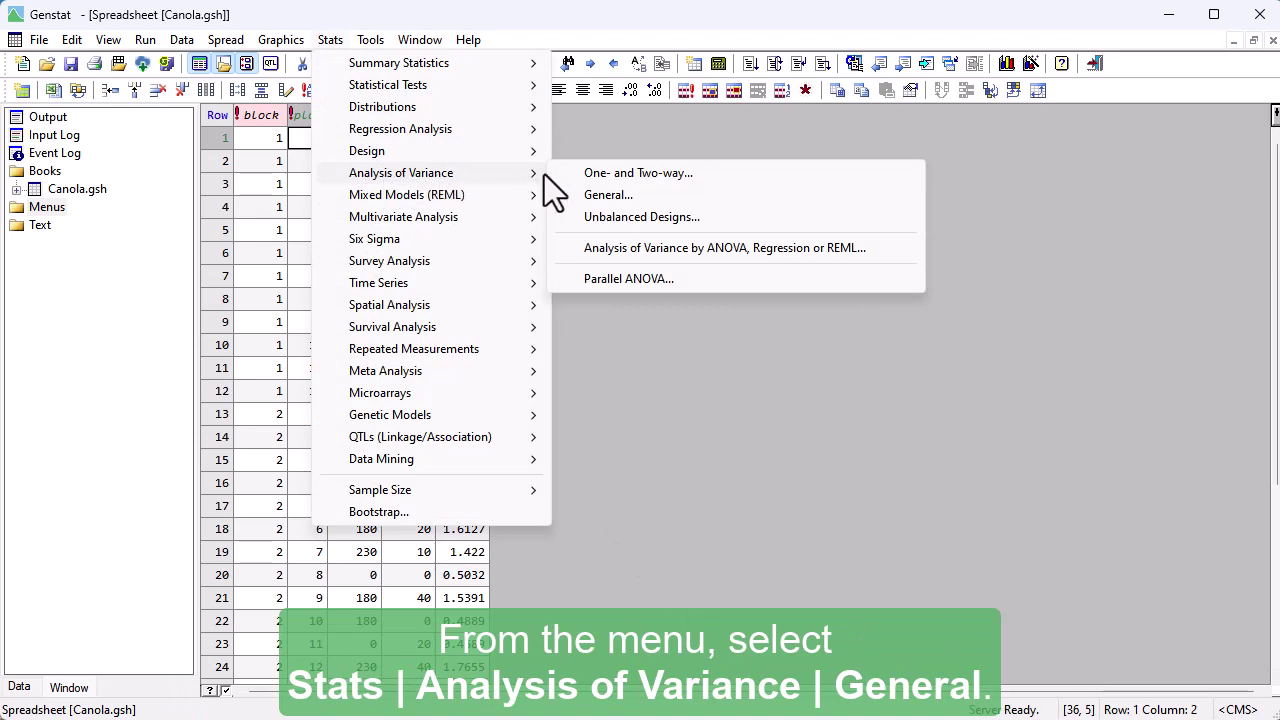
{"action": "left_click", "coordinate": [572, 198]}
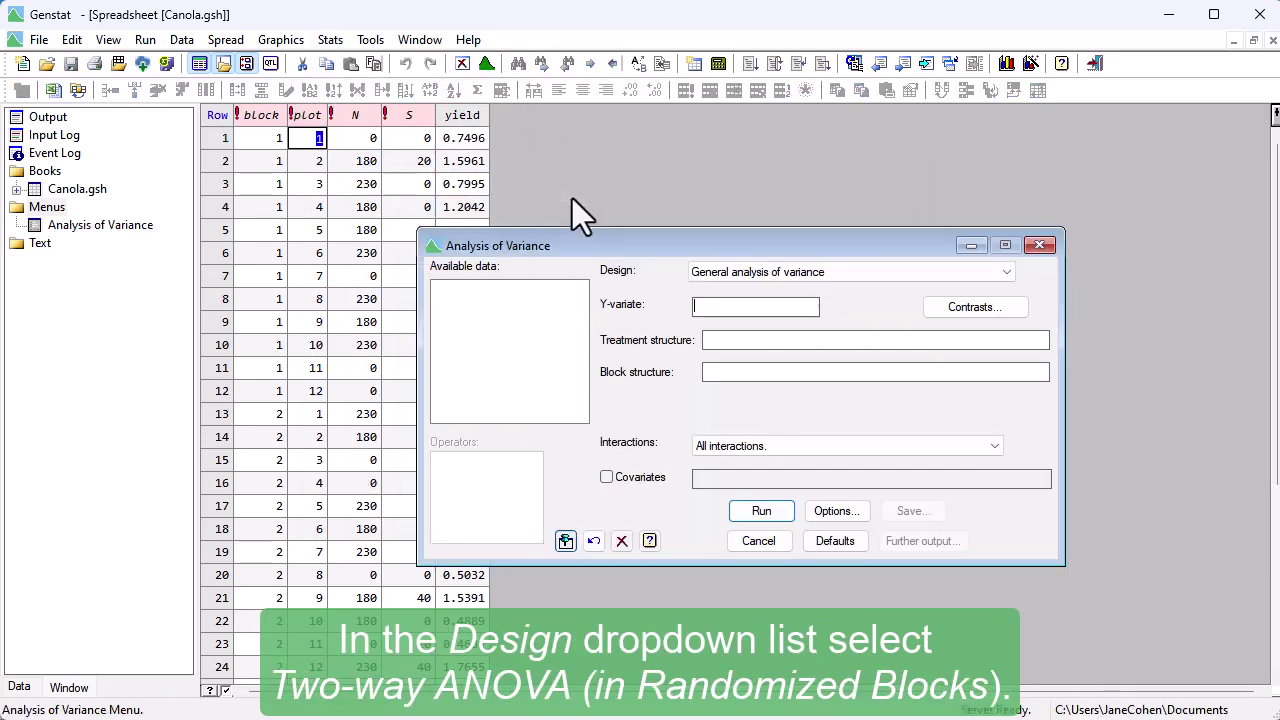
{"action": "left_click", "coordinate": [833, 269]}
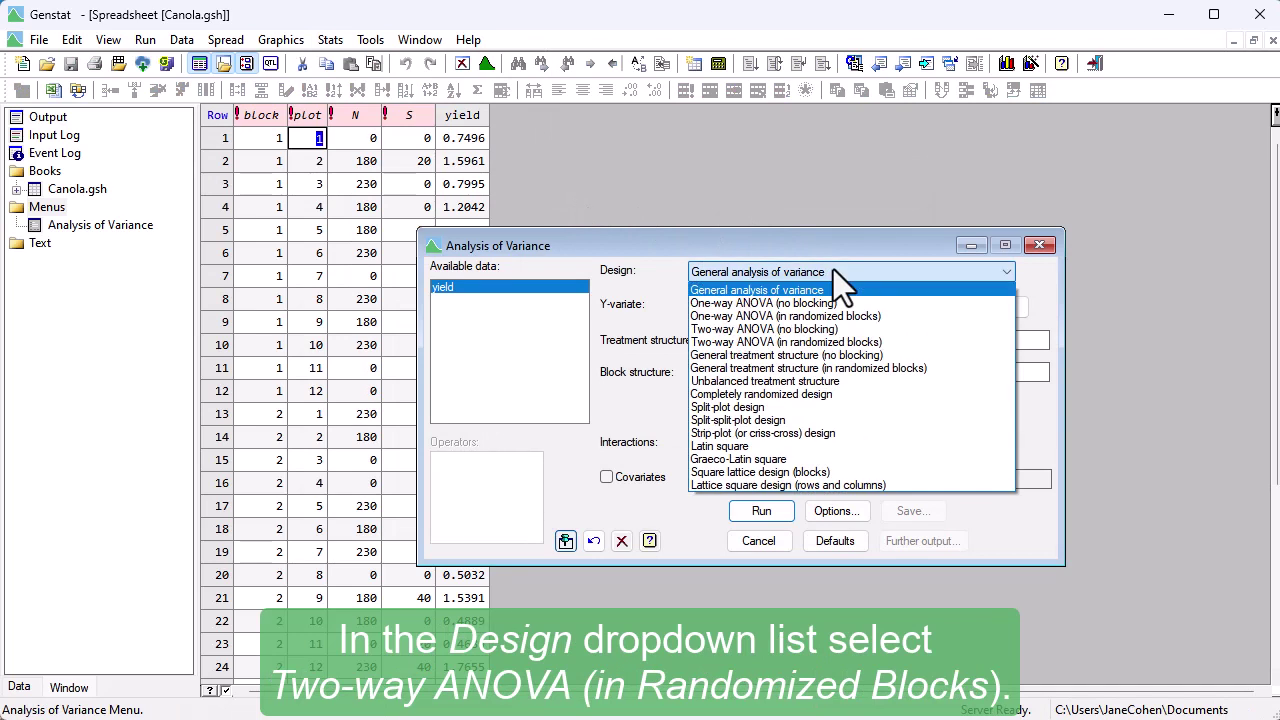
{"action": "left_click", "coordinate": [905, 343]}
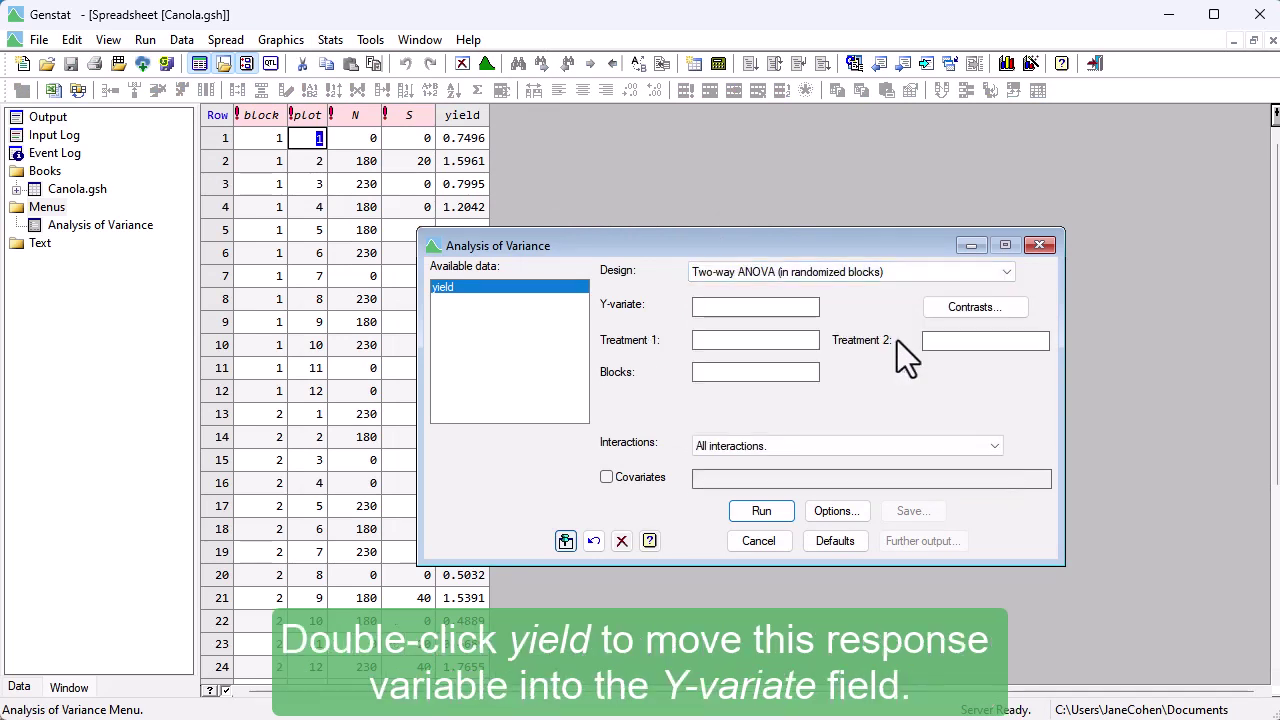
- Assign yield as Y-variate, N and S as treatments, and block as blocks
{"action": "double_click", "coordinate": [447, 285]}
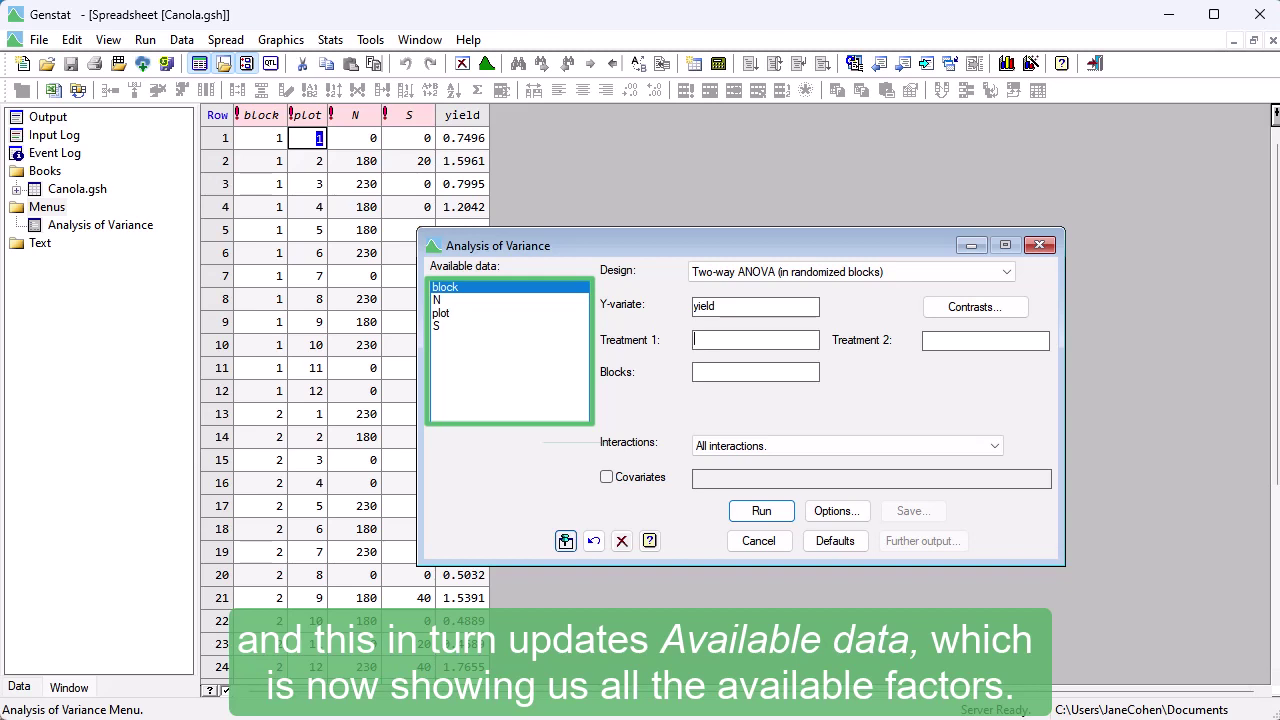
{"action": "double_click", "coordinate": [440, 301]}
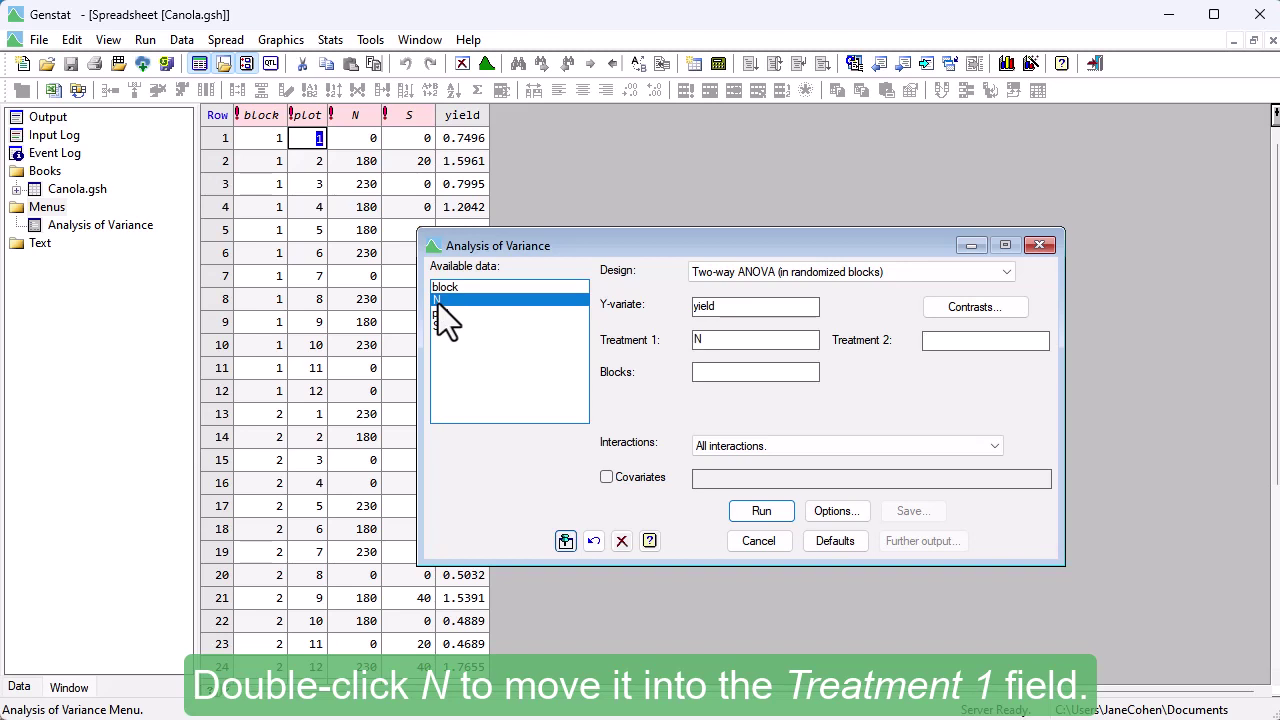
{"action": "left_click", "coordinate": [436, 326]}
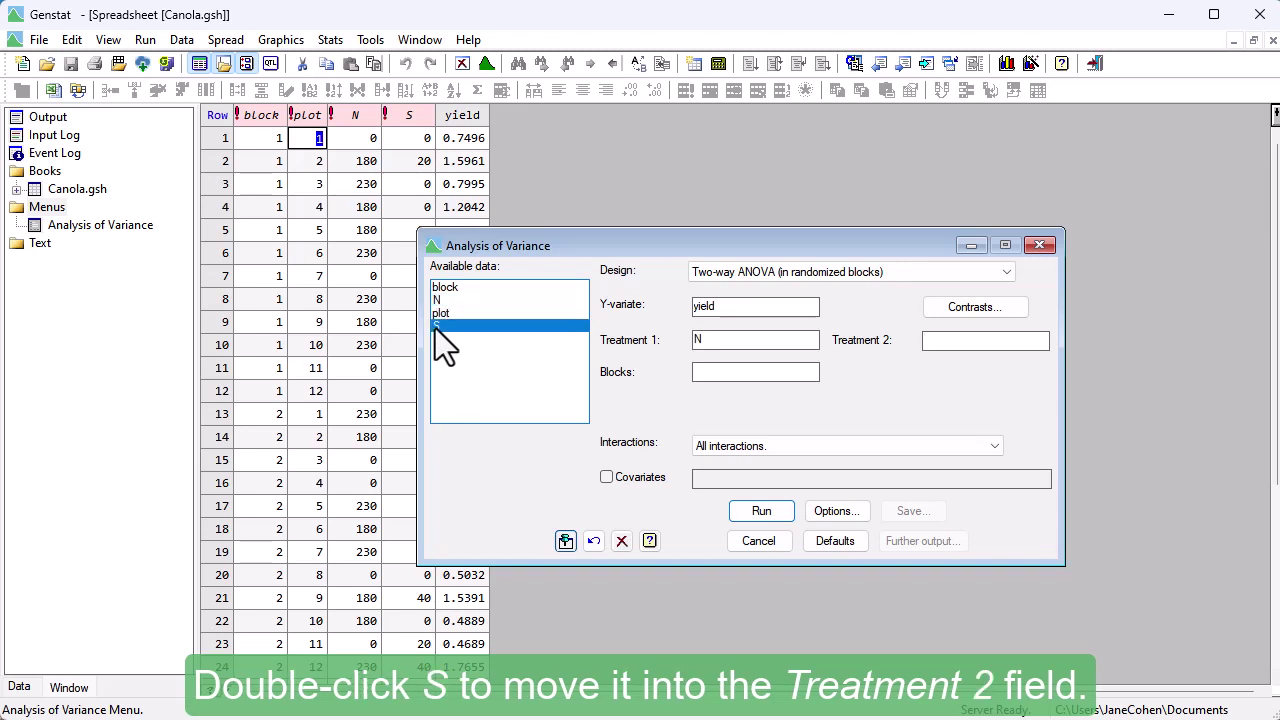
{"action": "double_click", "coordinate": [436, 326]}
{"action": "double_click", "coordinate": [461, 289]}
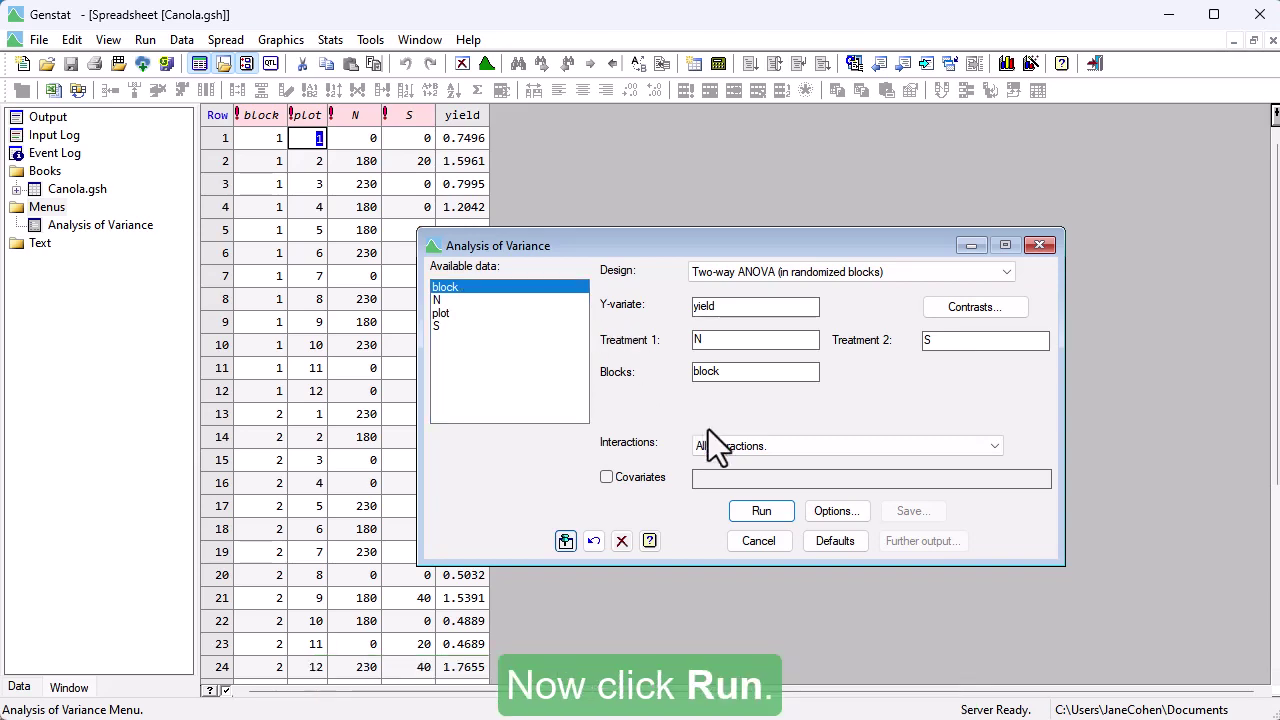
{"action": "left_click", "coordinate": [745, 513]}
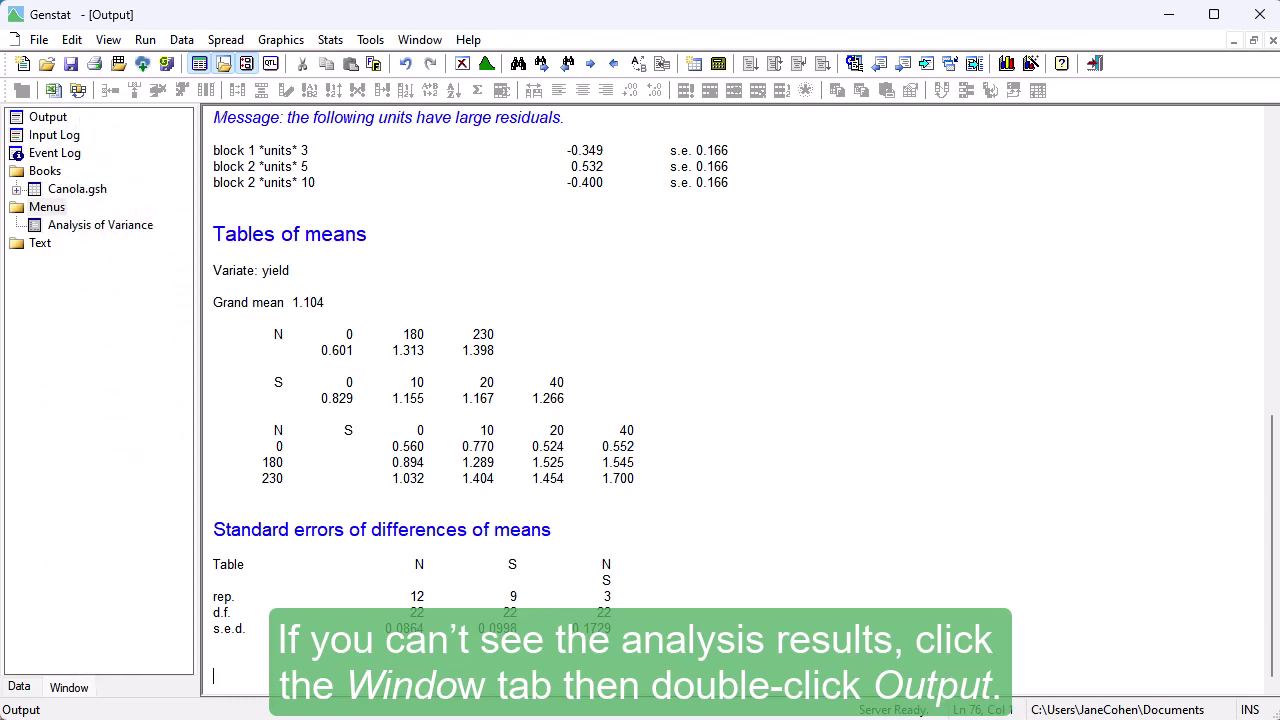
{"action": "scroll", "coordinate": [740, 400], "scroll_direction": "up", "scroll_amount": 6}
{"action": "scroll", "coordinate": [740, 400], "scroll_direction": "up", "scroll_amount": 1}
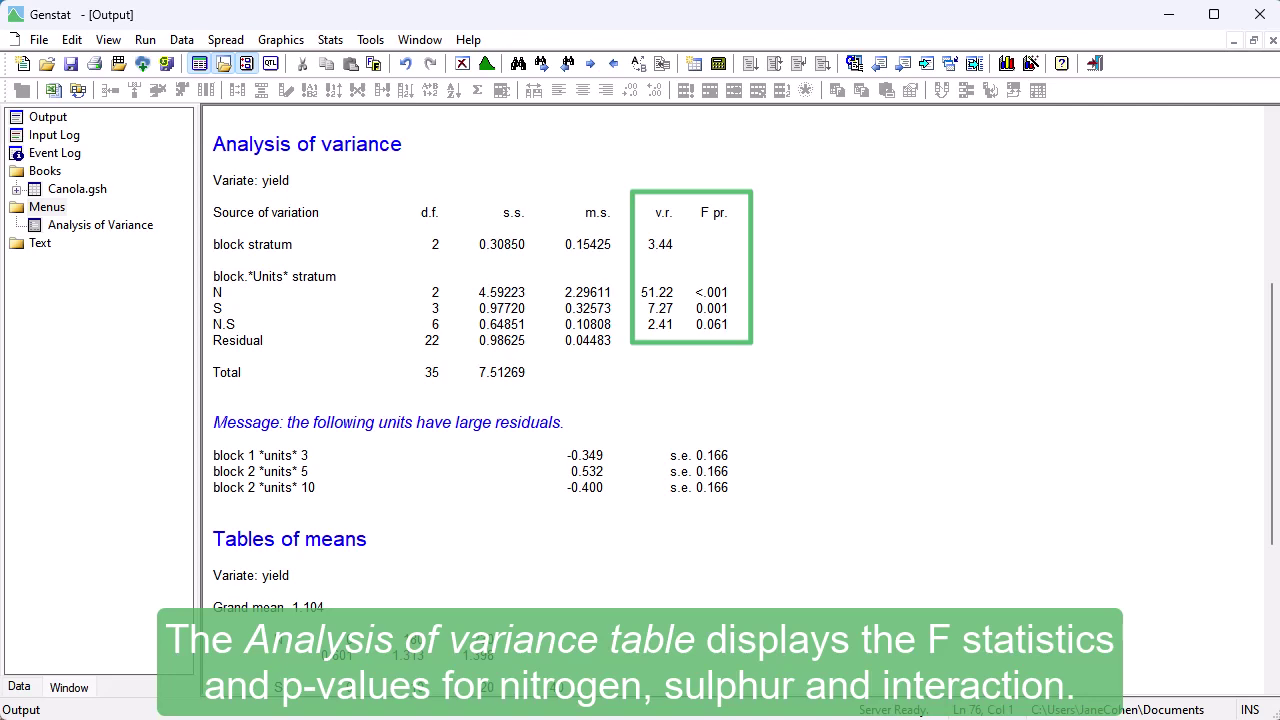
{"action": "scroll", "coordinate": [740, 400], "scroll_direction": "down", "scroll_amount": 1}
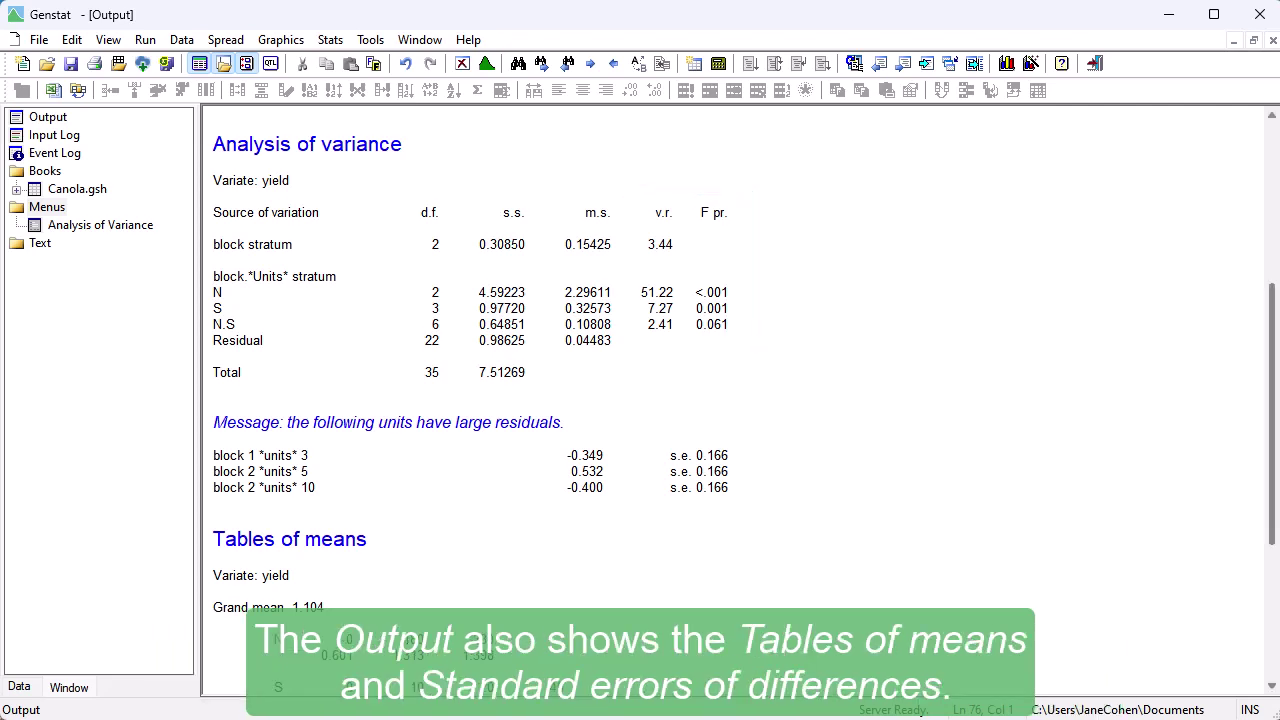
{"action": "scroll", "coordinate": [740, 400], "scroll_direction": "down", "scroll_amount": 6}
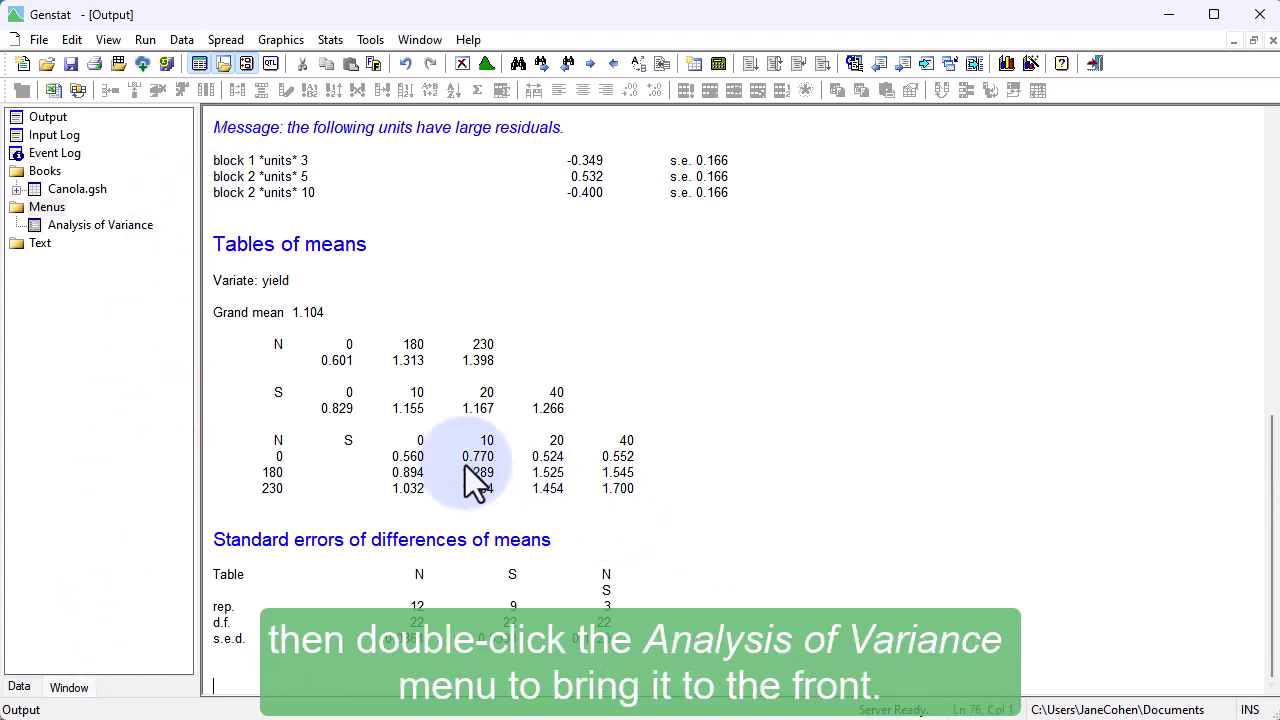
- Add one Comparisons-type contrast on factor N and open its Cont matrix
{"action": "double_click", "coordinate": [143, 228]}
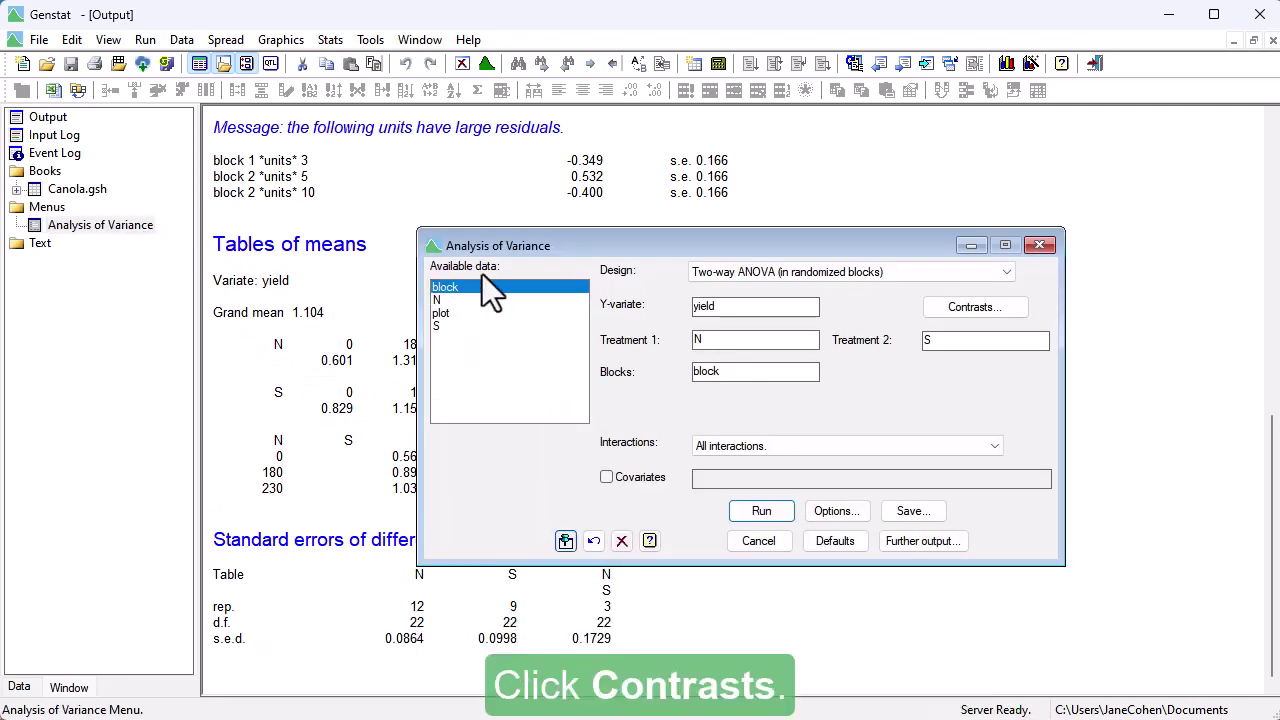
{"action": "left_click", "coordinate": [934, 310]}
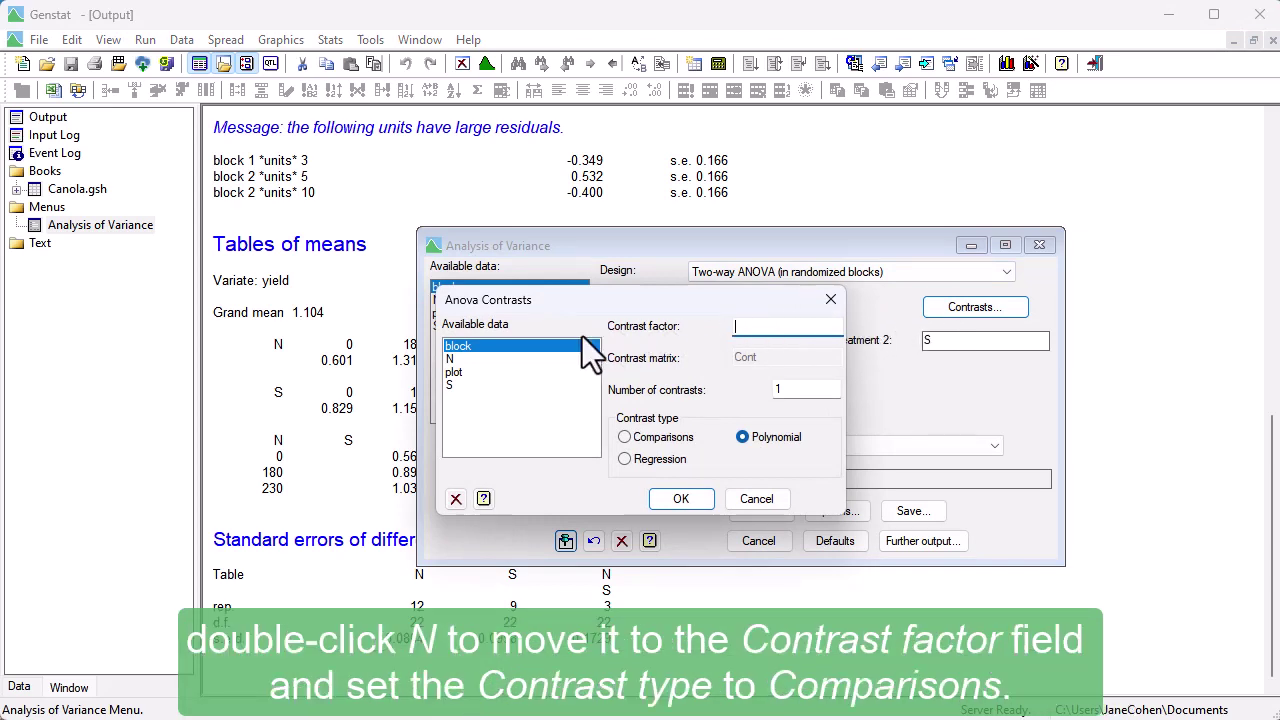
{"action": "double_click", "coordinate": [449, 359]}
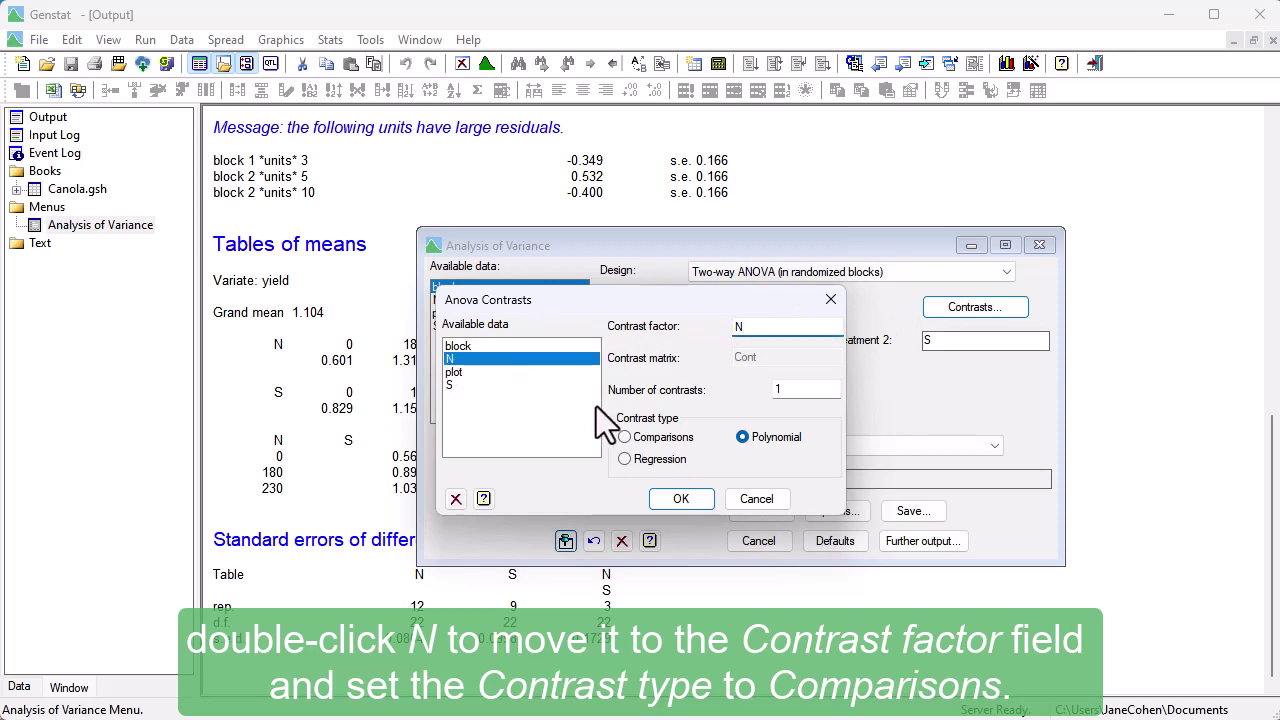
{"action": "left_click", "coordinate": [622, 438]}
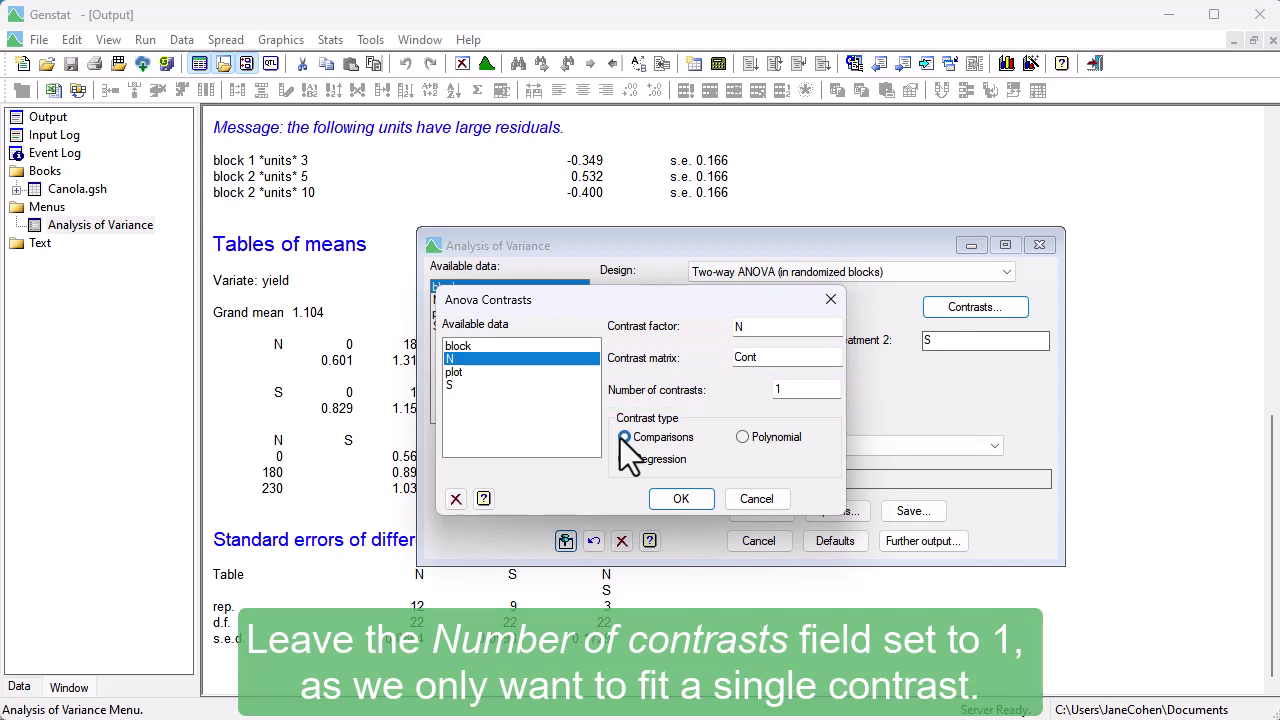
{"action": "left_click", "coordinate": [674, 499]}
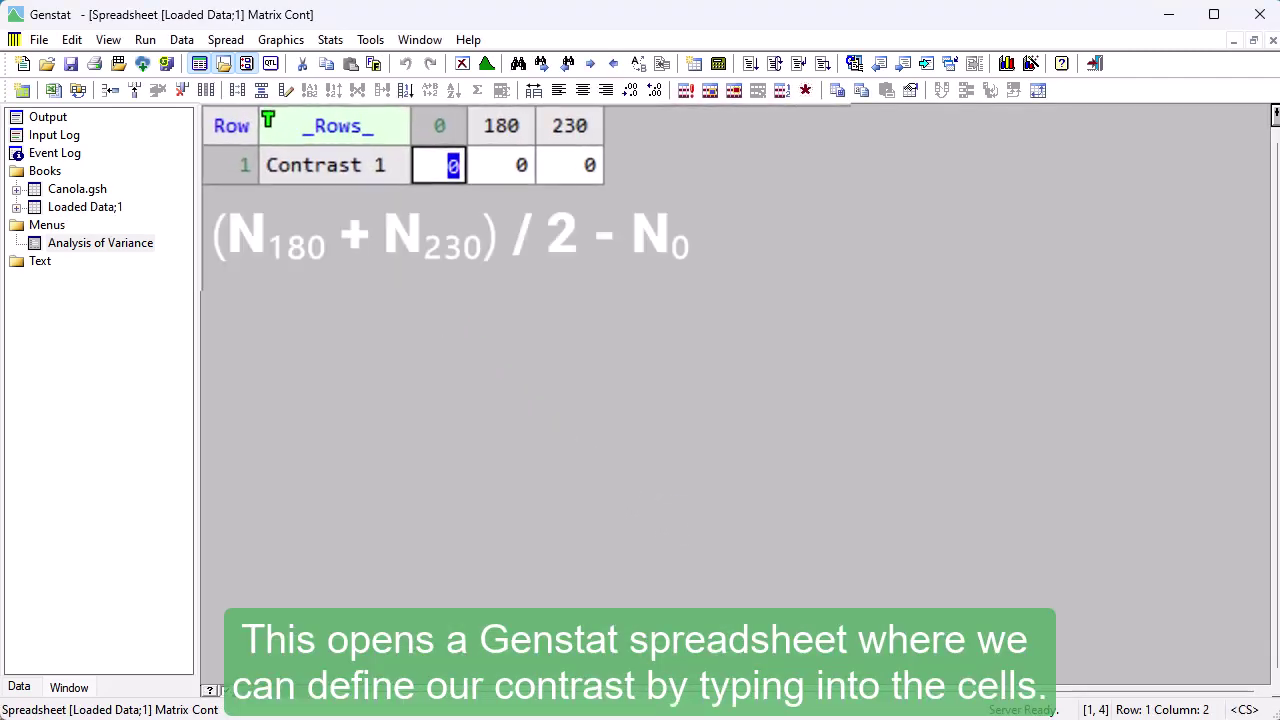
- Enter contrast coefficients -1, 0.5, 0.5 for N levels 0, 180 and 230
{"action": "type", "text": "-1"}
{"action": "key", "text": "Tab"}
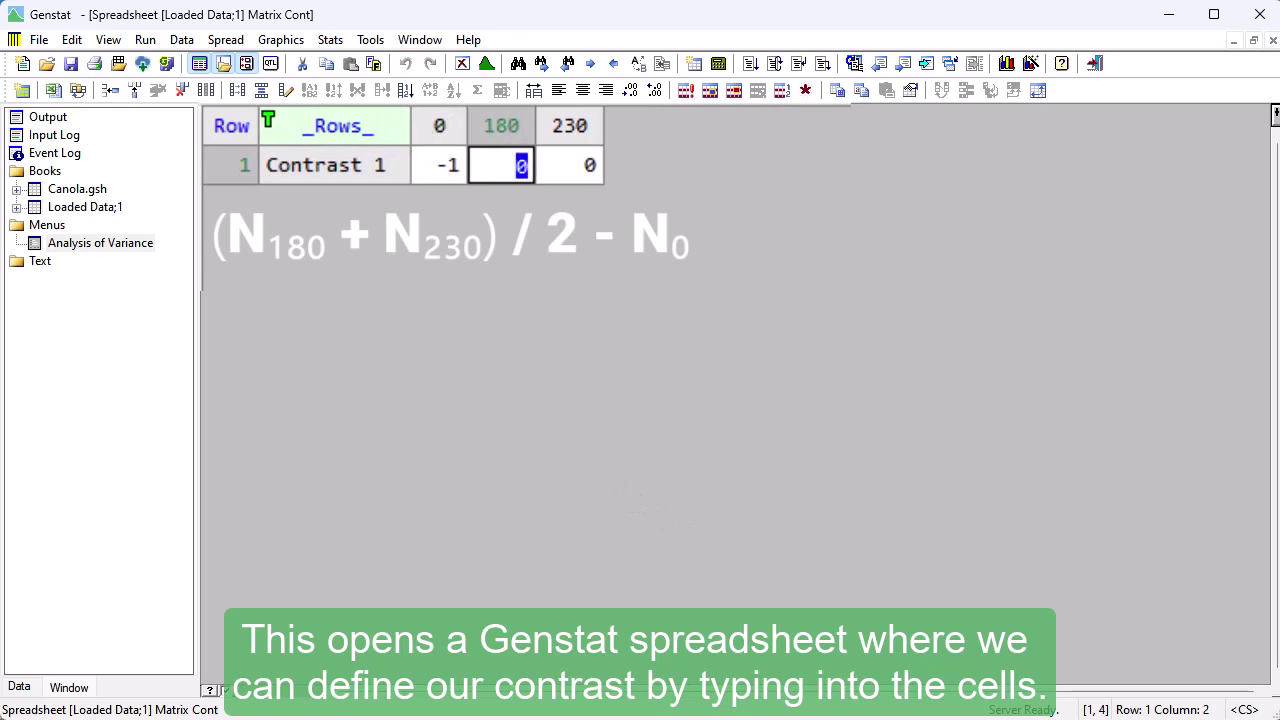
{"action": "type", "text": "0.5"}
{"action": "key", "text": "Tab"}
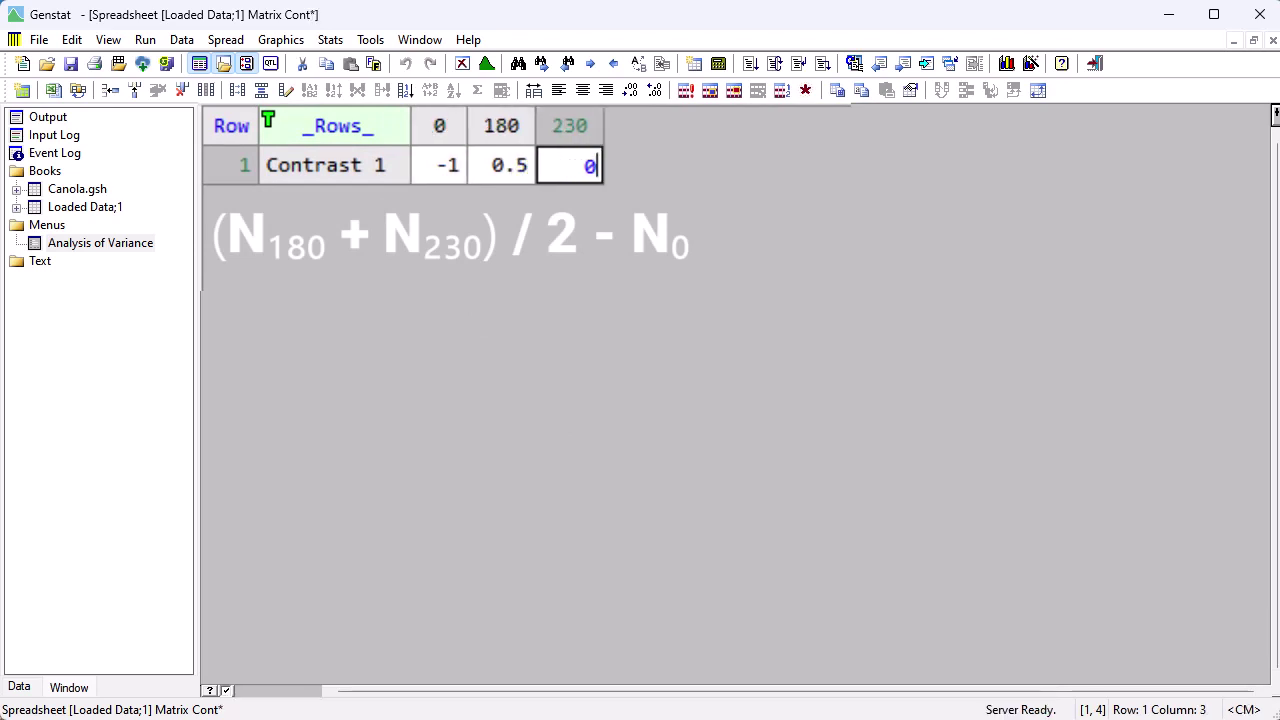
{"action": "type", "text": "0.5"}
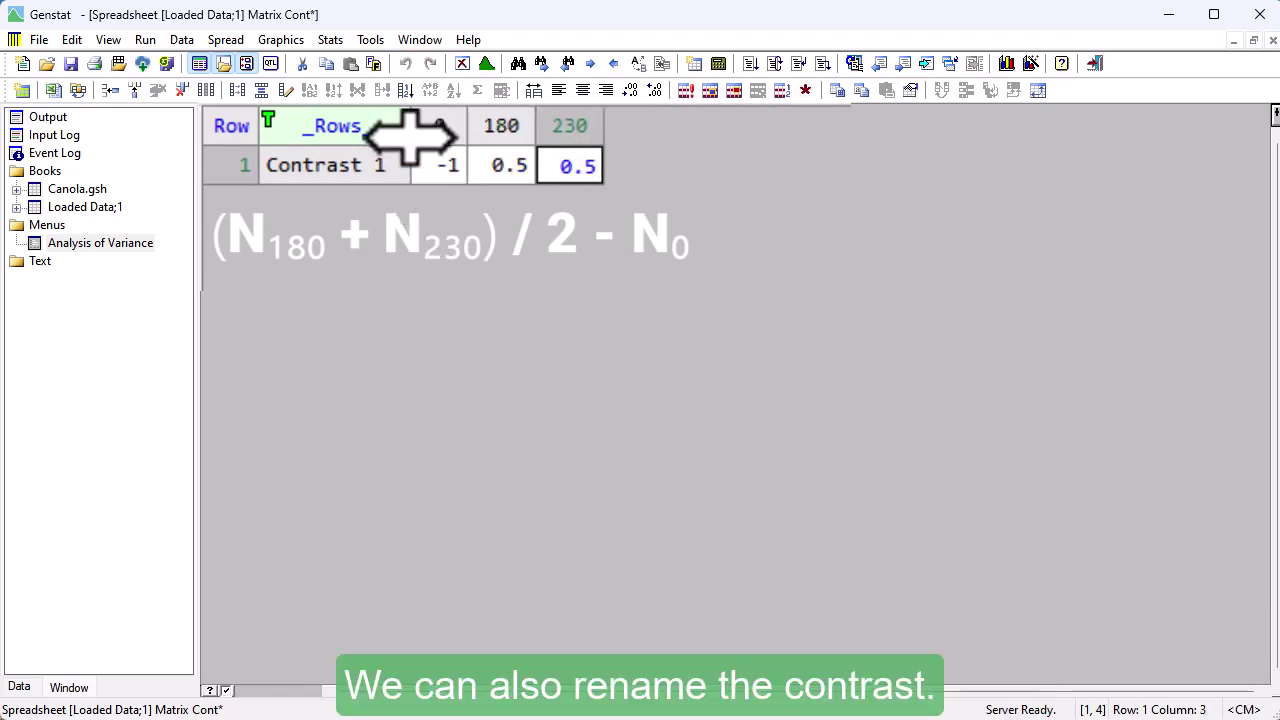
- Widen the row-name column and relabel Contrast 1 as '0 versus 180 and 230'
{"action": "left_click_drag", "start_coordinate": [411, 128], "coordinate": [645, 148]}
{"action": "left_click", "coordinate": [380, 170]}
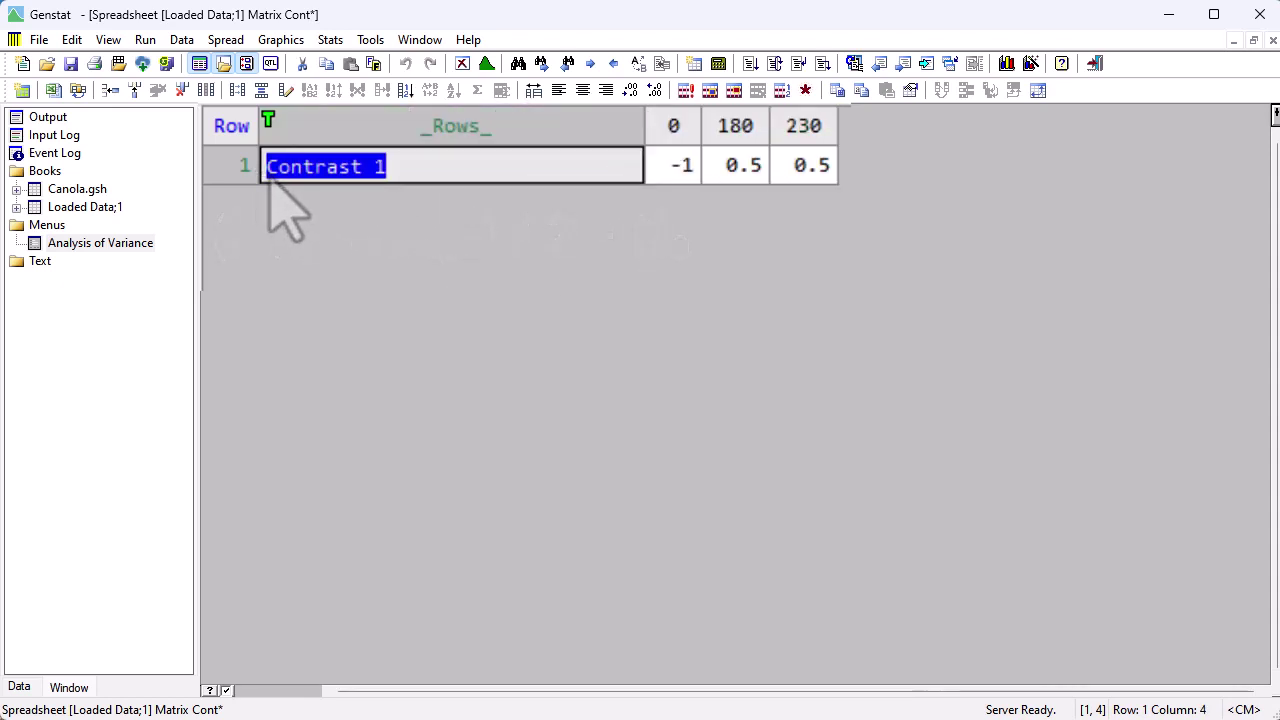
{"action": "type", "text": "0 versus "}
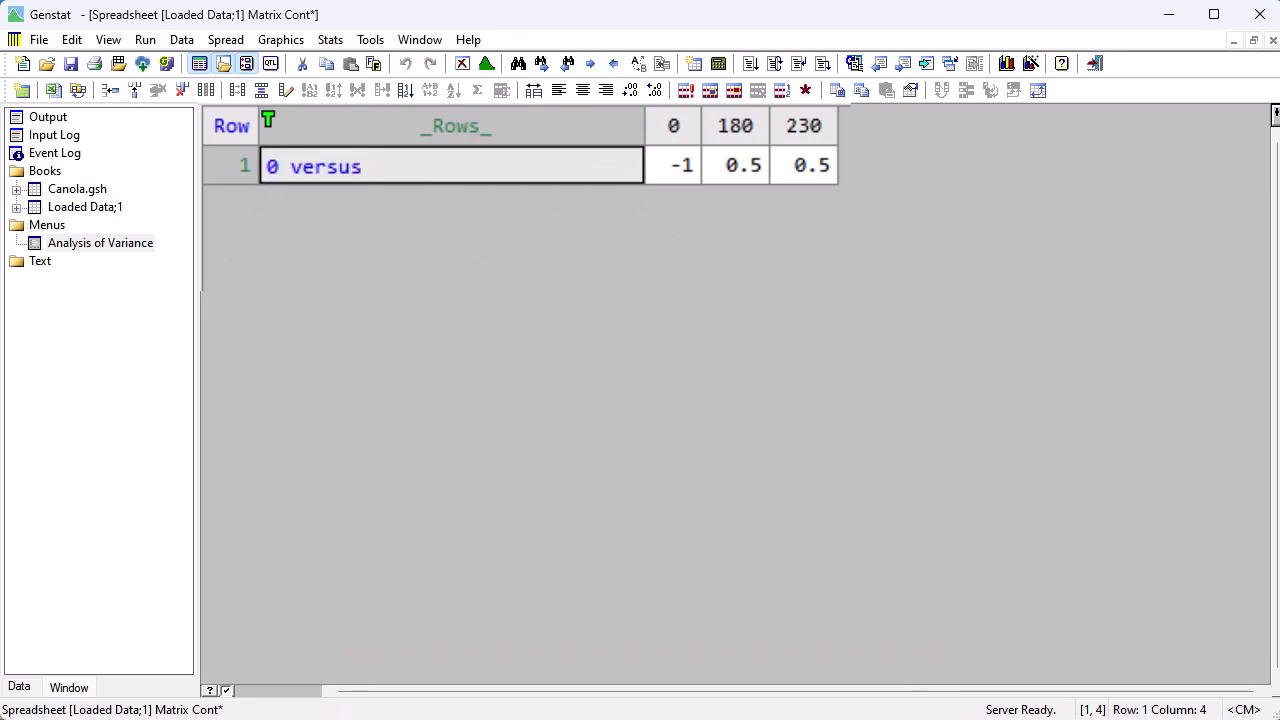
{"action": "type", "text": "180 and "}
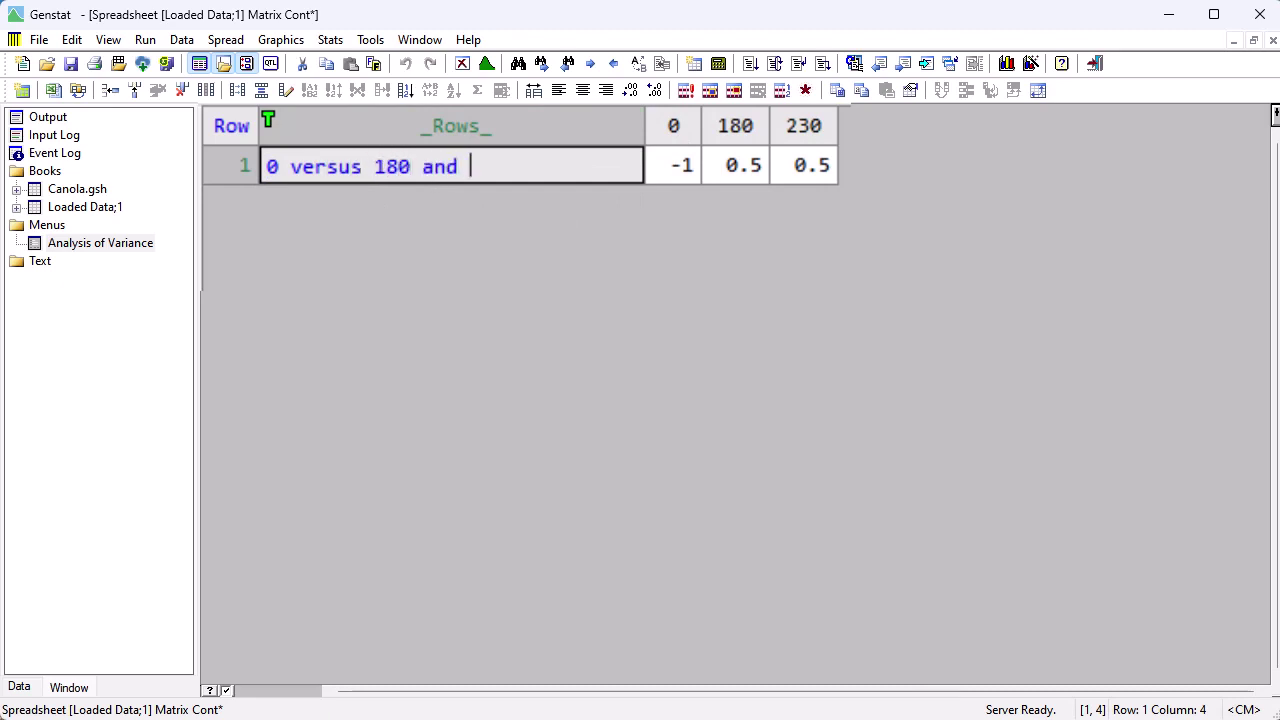
{"action": "type", "text": "230"}
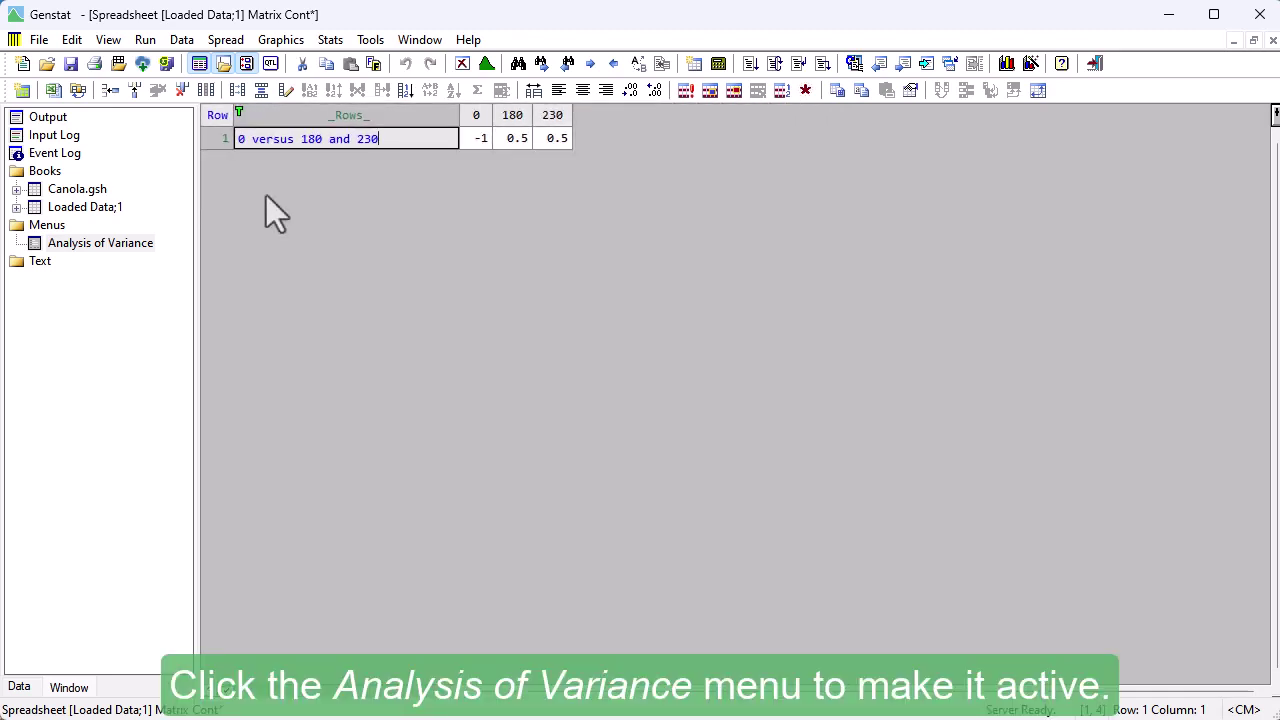
- In ANOVA Options, enable Contrasts and turn off Information, Effects and Means
{"action": "left_click", "coordinate": [116, 243]}
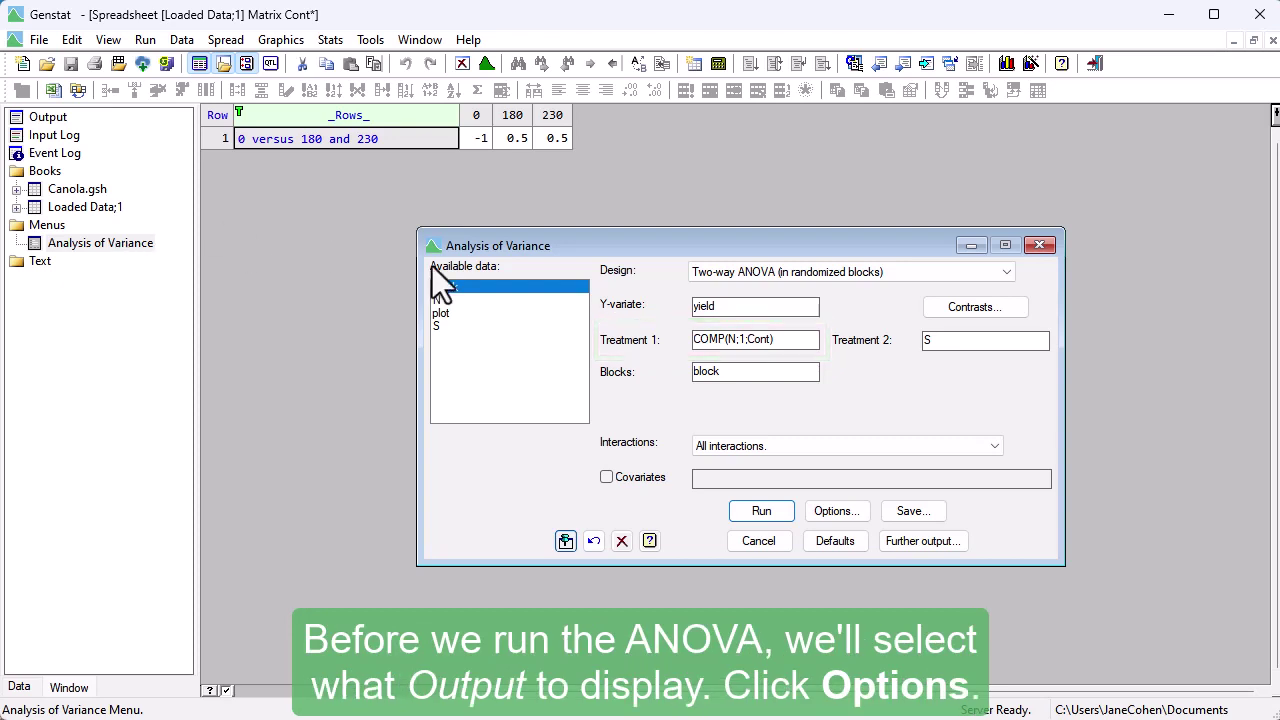
{"action": "left_click", "coordinate": [812, 514]}
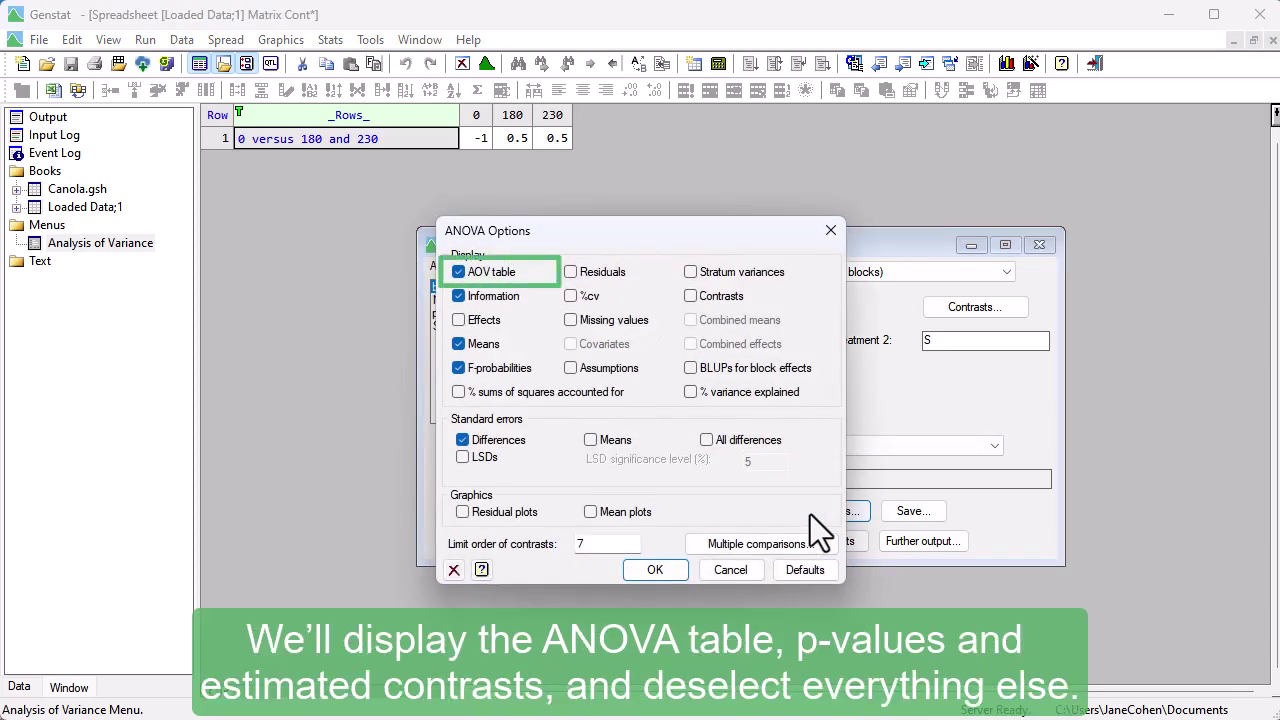
{"action": "left_click", "coordinate": [692, 296]}
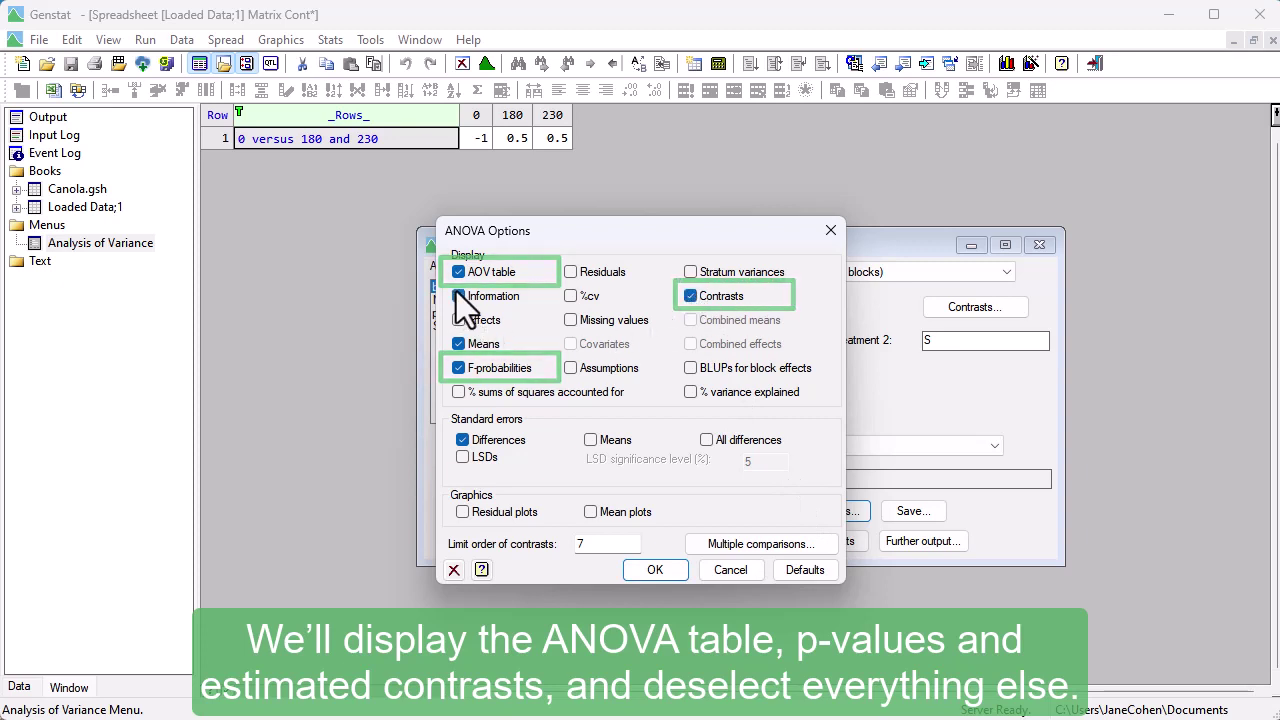
{"action": "left_click", "coordinate": [459, 296]}
{"action": "left_click", "coordinate": [460, 319]}
{"action": "left_click", "coordinate": [460, 344]}
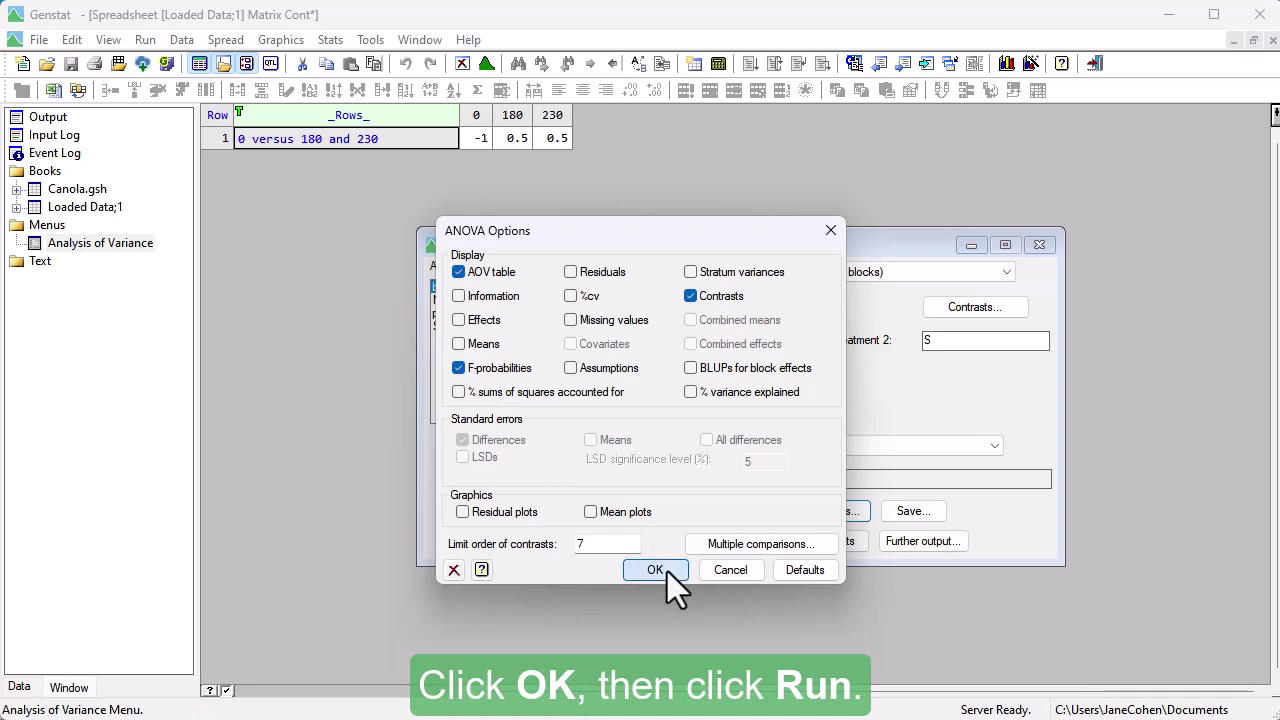
- Confirm the output options and run the ANOVA with the nitrogen contrast
{"action": "left_click", "coordinate": [656, 570]}
{"action": "left_click", "coordinate": [740, 508]}
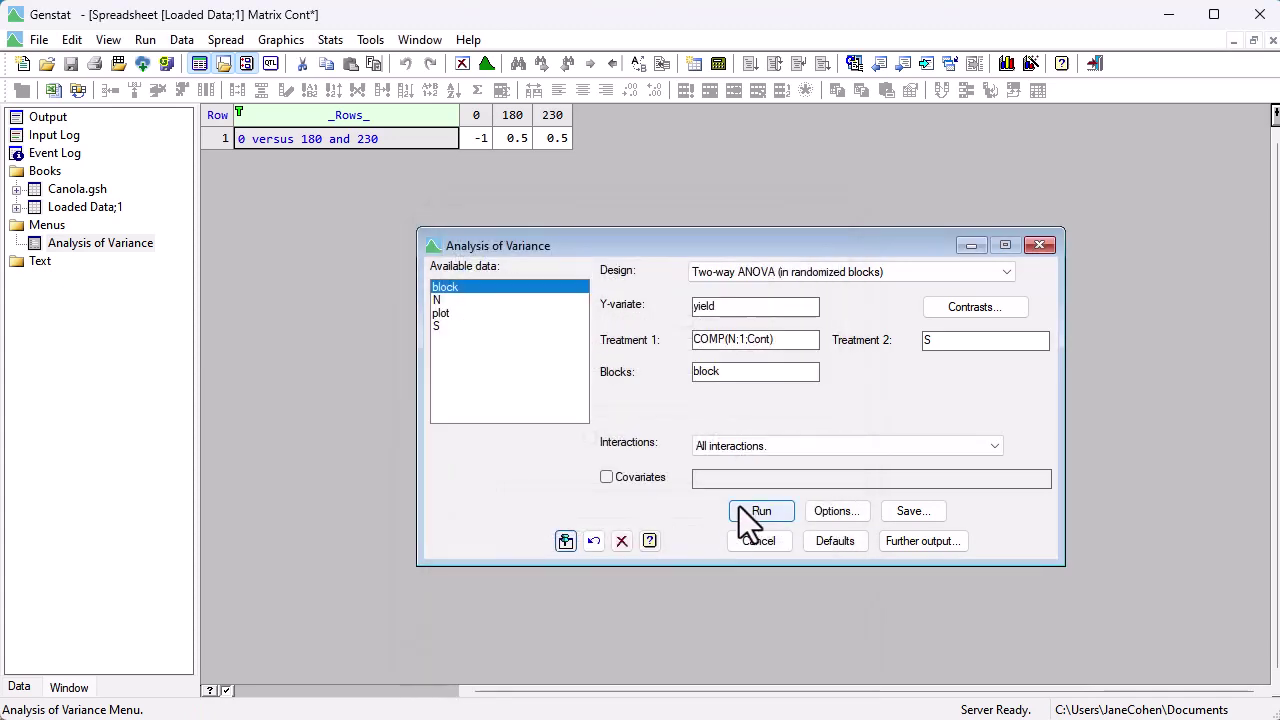